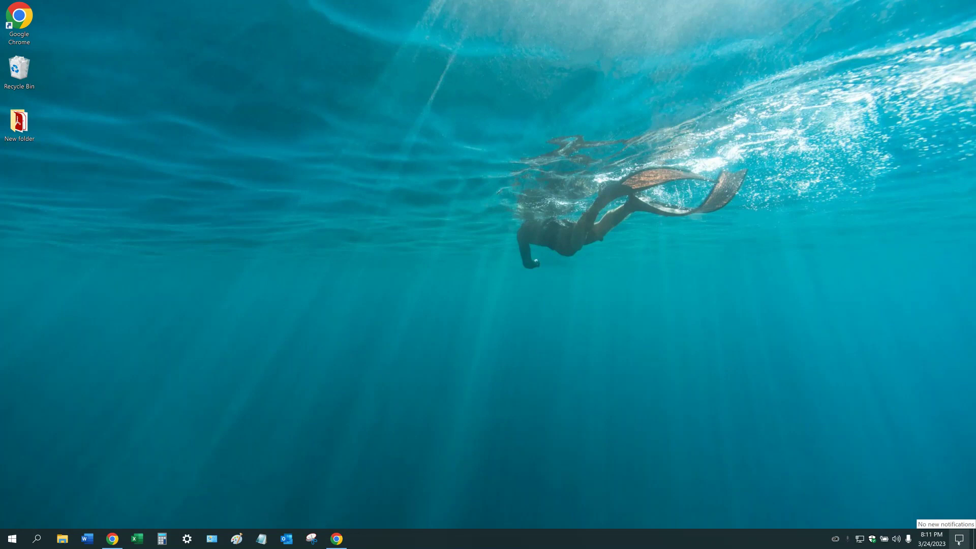
Open the Project panel from the Action Center's quick-action tiles
click(958, 539)
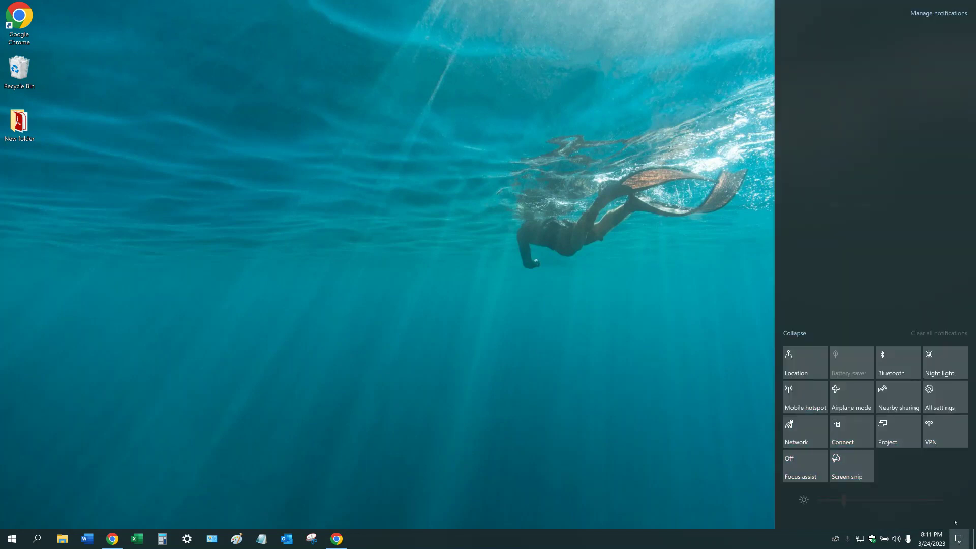
click(895, 441)
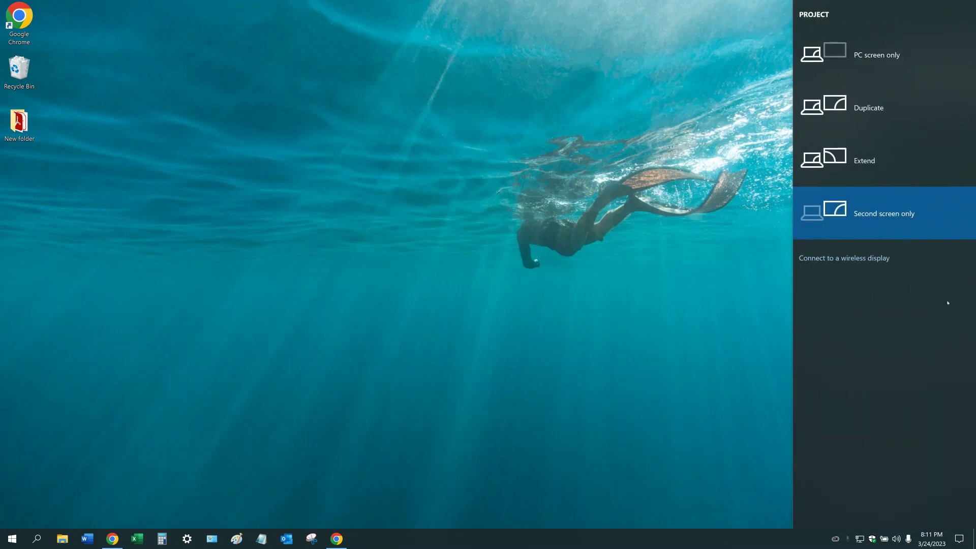
Choose the 'PC screen only' projection mode
click(866, 56)
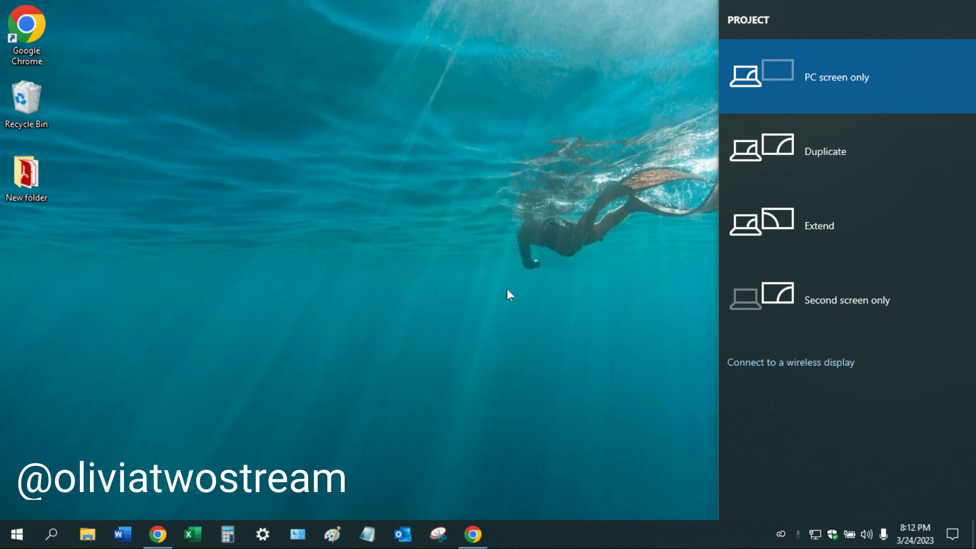
Choose the 'Duplicate' projection mode to mirror both screens
click(757, 157)
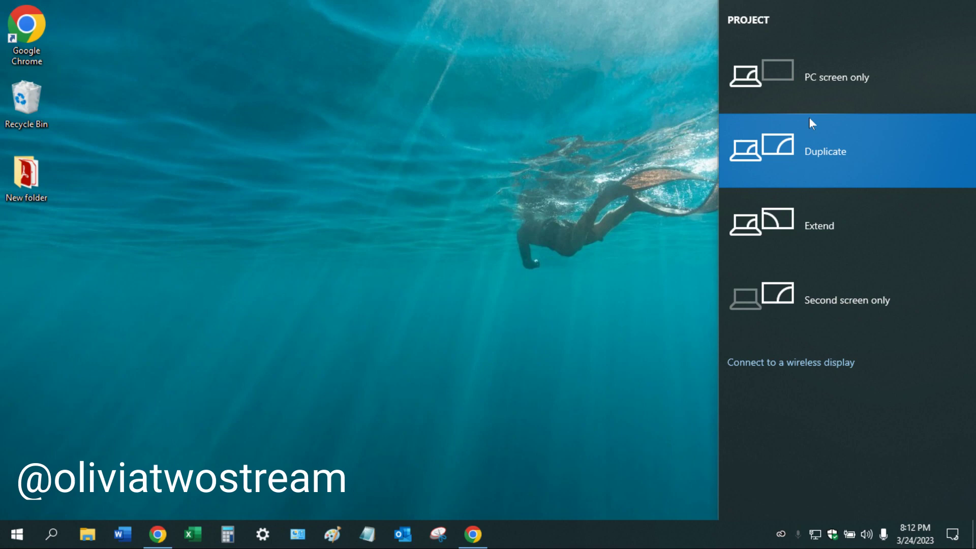
Choose the 'Extend' projection mode to span the desktop across screens
click(785, 239)
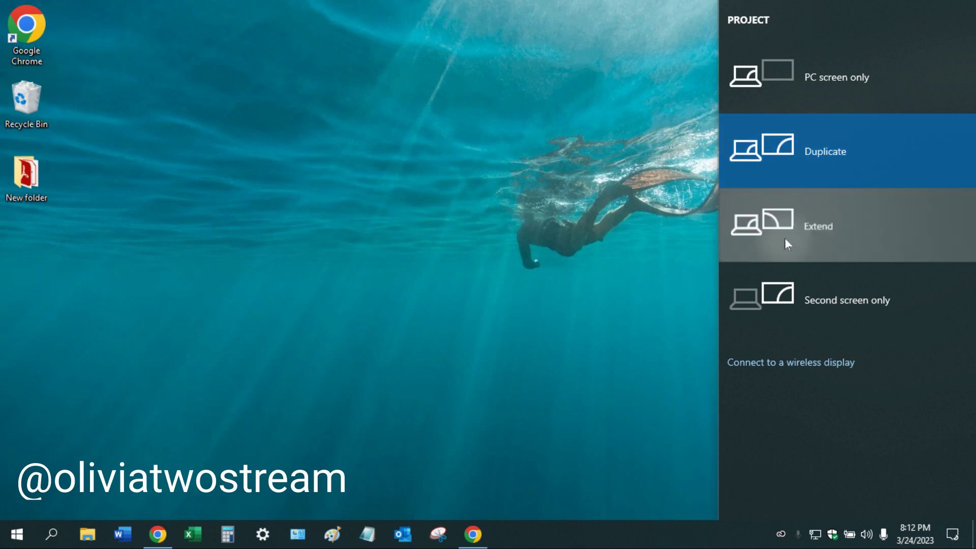